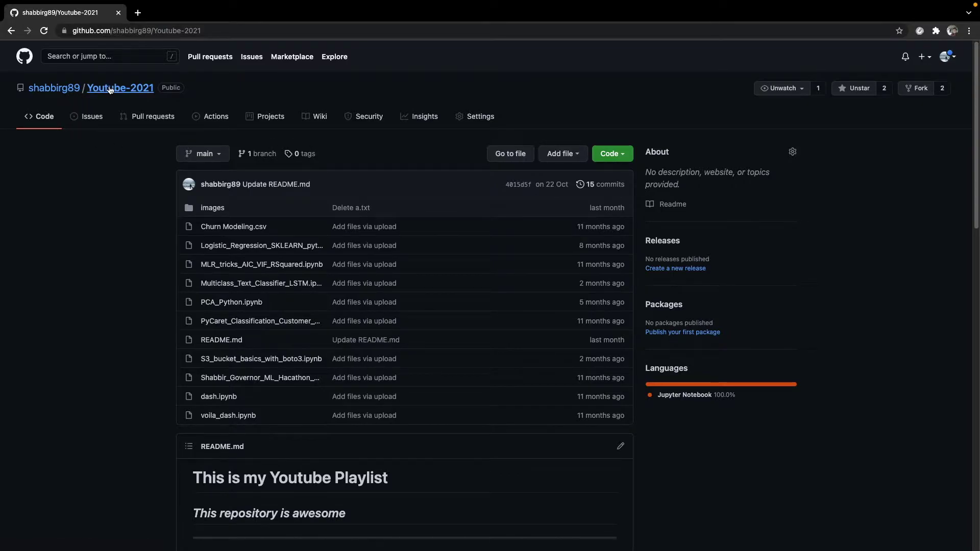
Open the Youtube-2021 repository from the account profile's repository list.
left_click(68, 91)
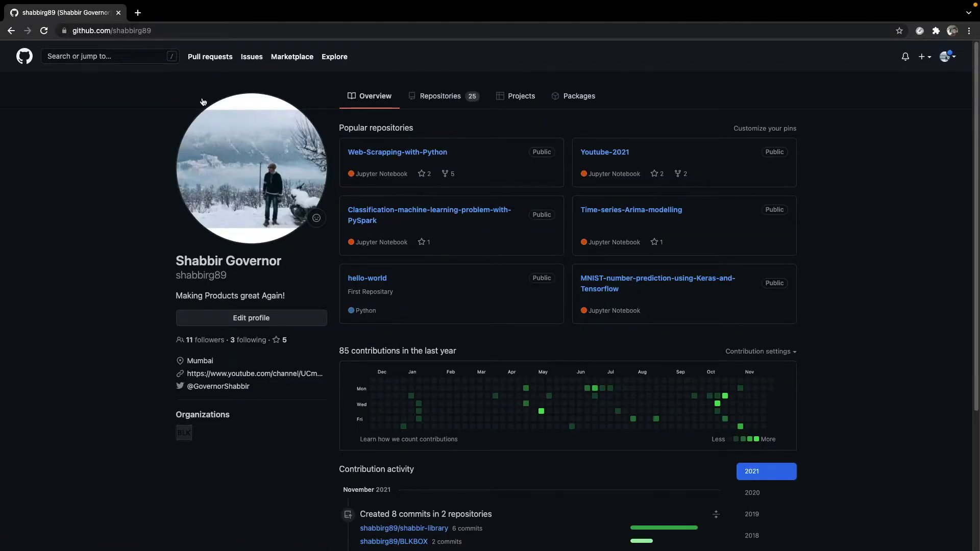
left_click(431, 98)
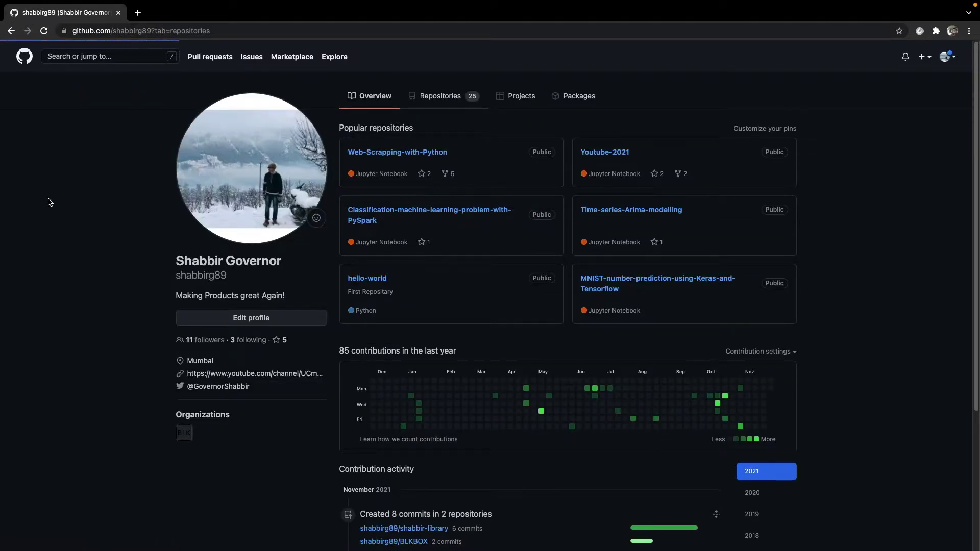
left_click(460, 127)
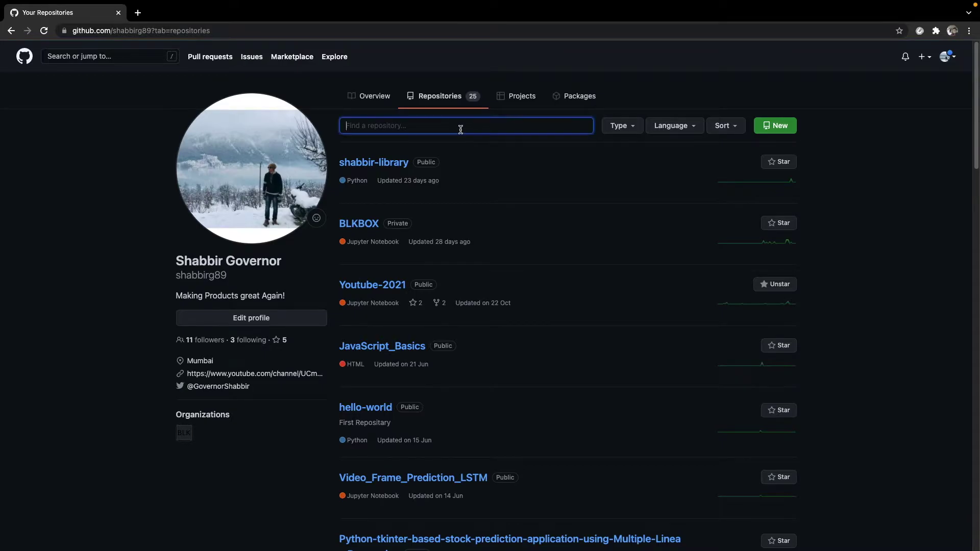
left_click(371, 286)
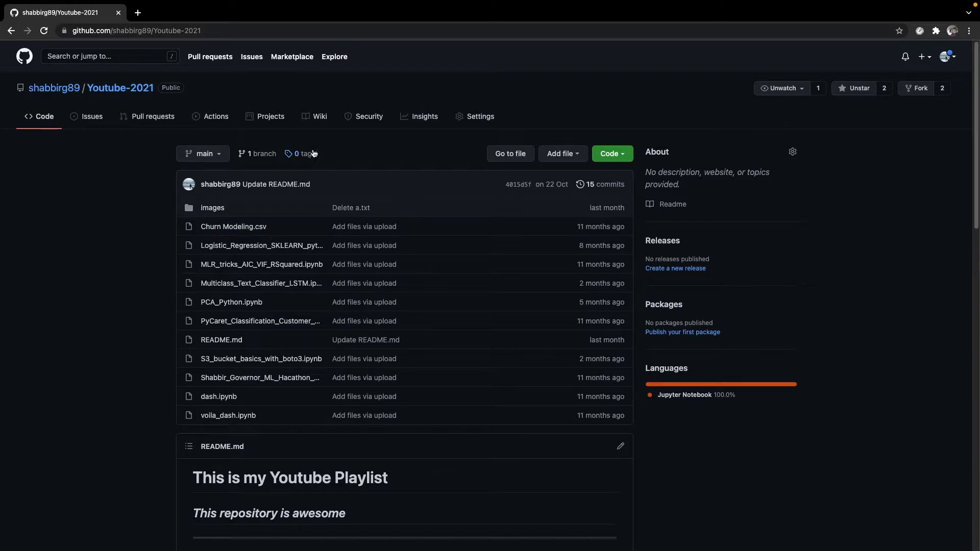
Start the first page of the Youtube-2021 wiki, keep the title Home, and clear its default welcome text.
left_click(323, 118)
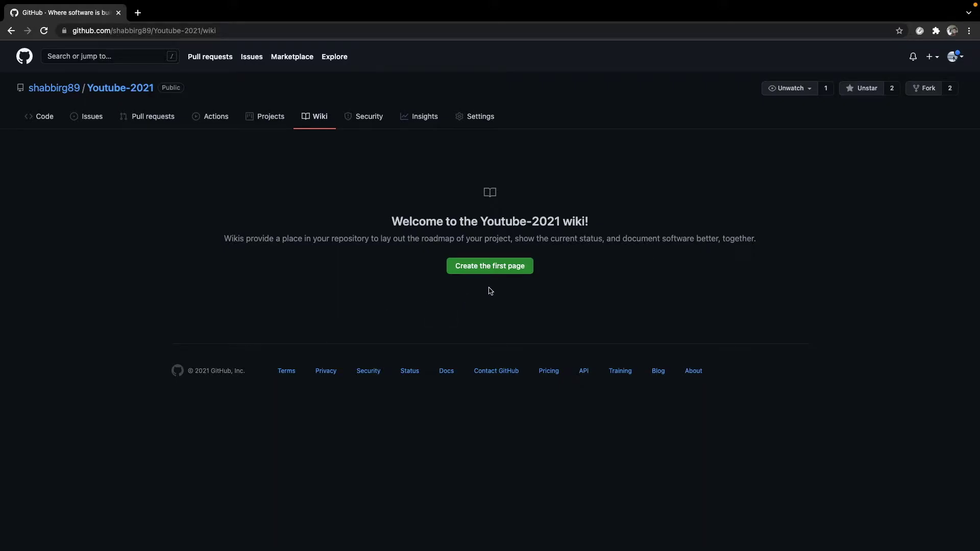
left_click(498, 274)
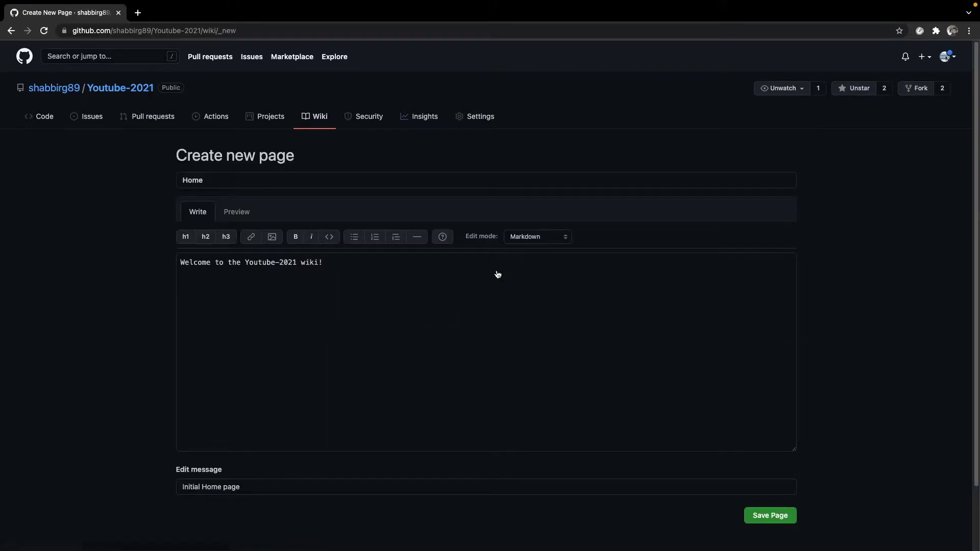
left_click(215, 180)
left_click(342, 262)
left_click_drag(342, 262, 75, 275)
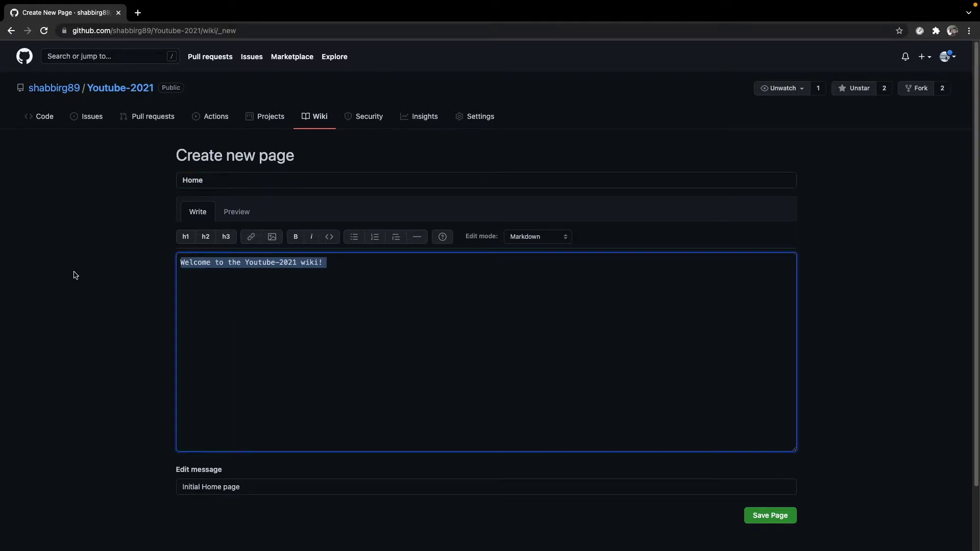
key("BackSpace")
Add the level-1 heading "This is the Home_Page of my youtube wiki" to the Home page and save it.
left_click(185, 236)
type("This is the")
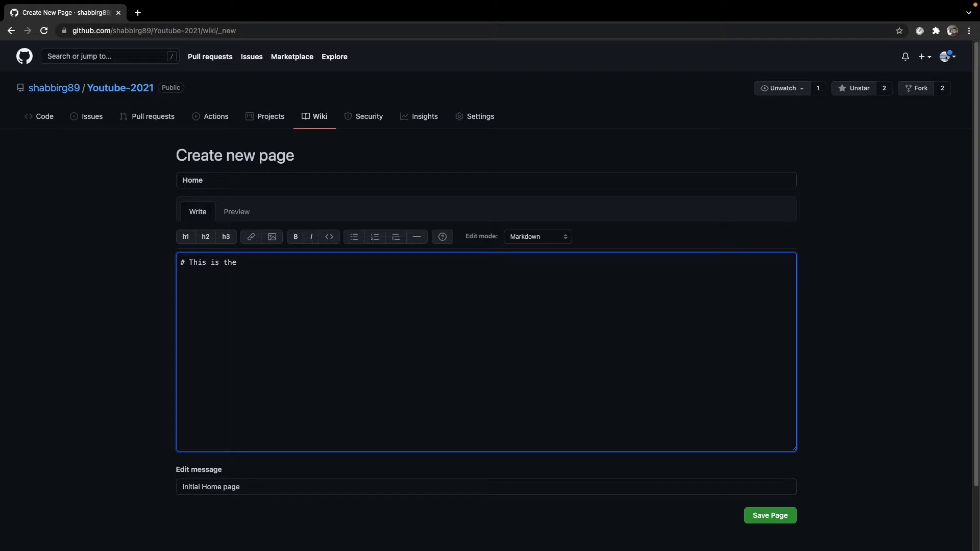
type(" Home_Page of my youtube wiki")
left_click(767, 517)
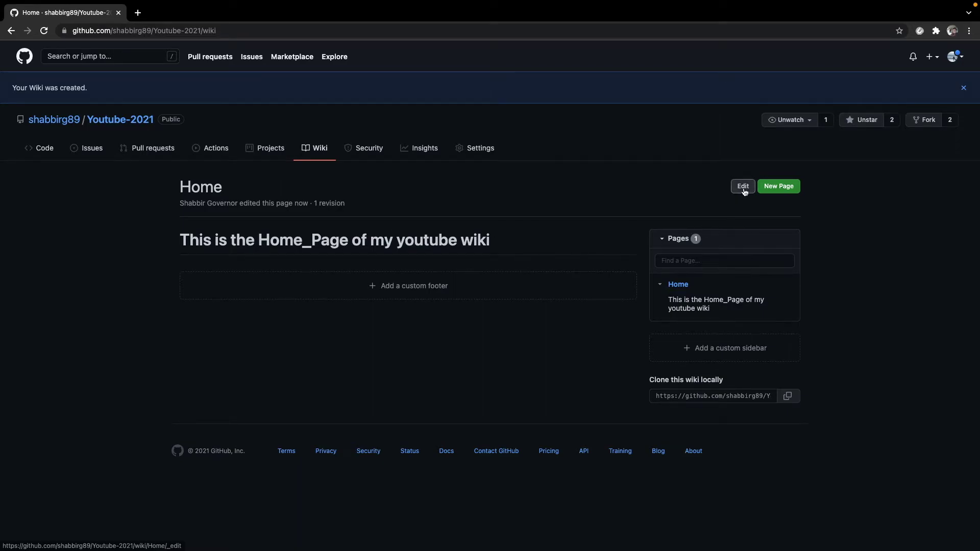
Add a custom wiki footer reading "This the footer" with the edit message "footer", and save it.
left_click(401, 287)
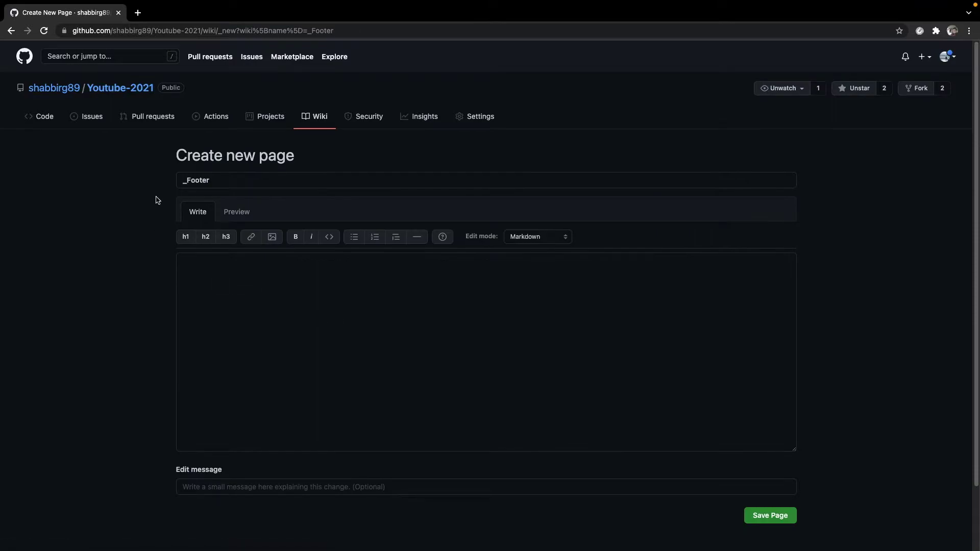
left_click(183, 182)
left_click(206, 322)
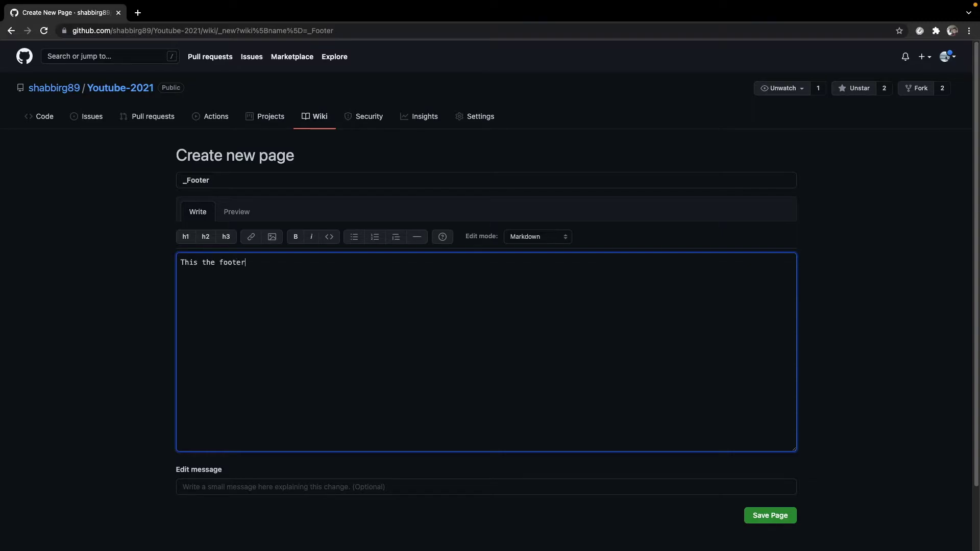
left_click(262, 488)
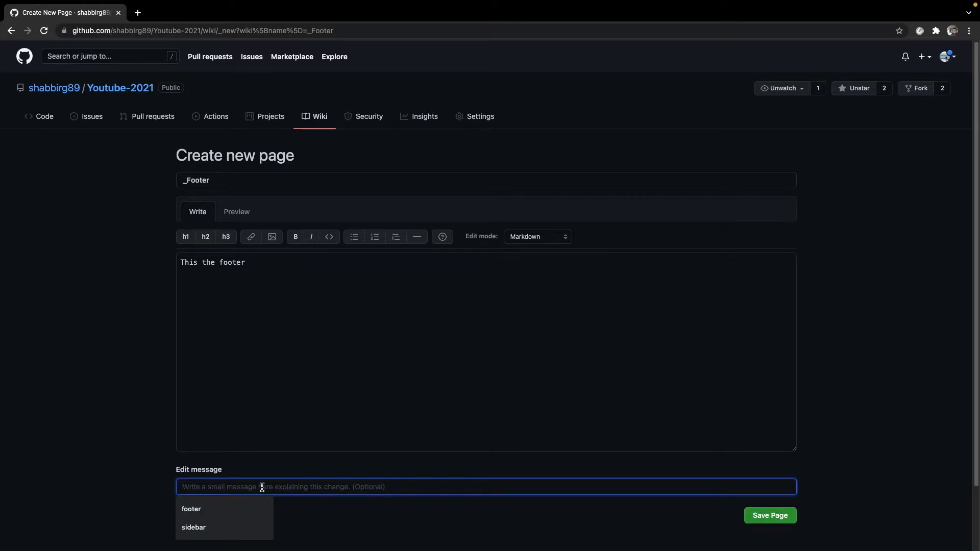
left_click(213, 505)
left_click(760, 517)
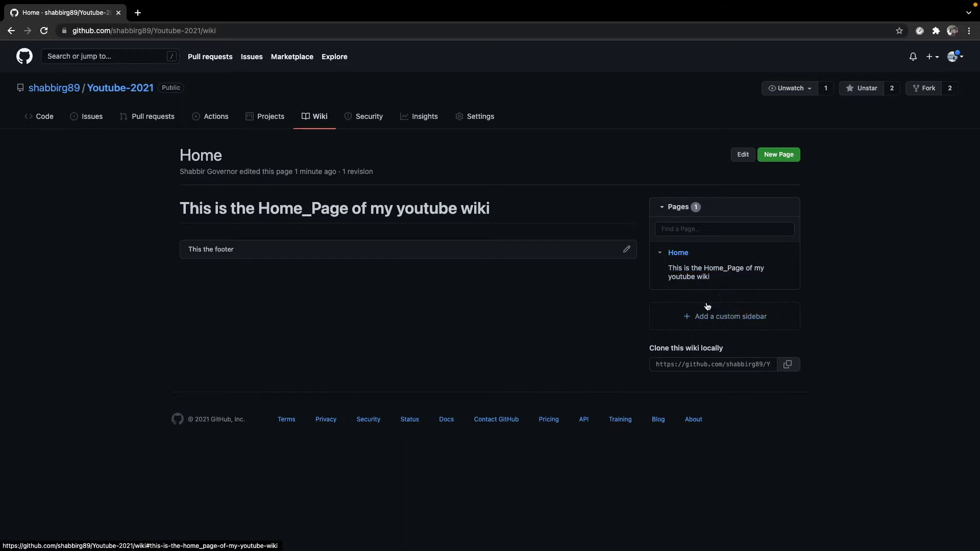
Start a custom wiki sidebar containing the level-1 Markdown heading "This the sidebar".
left_click(689, 319)
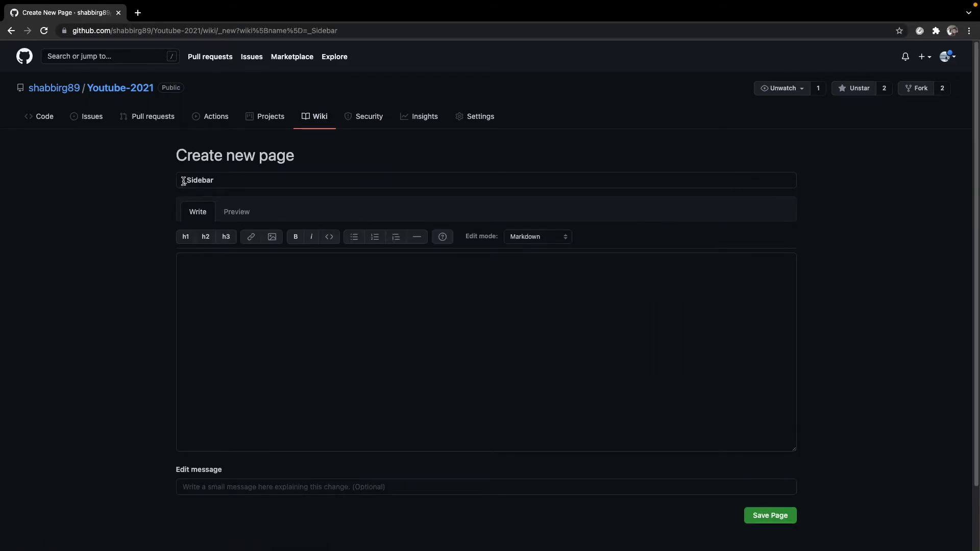
left_click(229, 310)
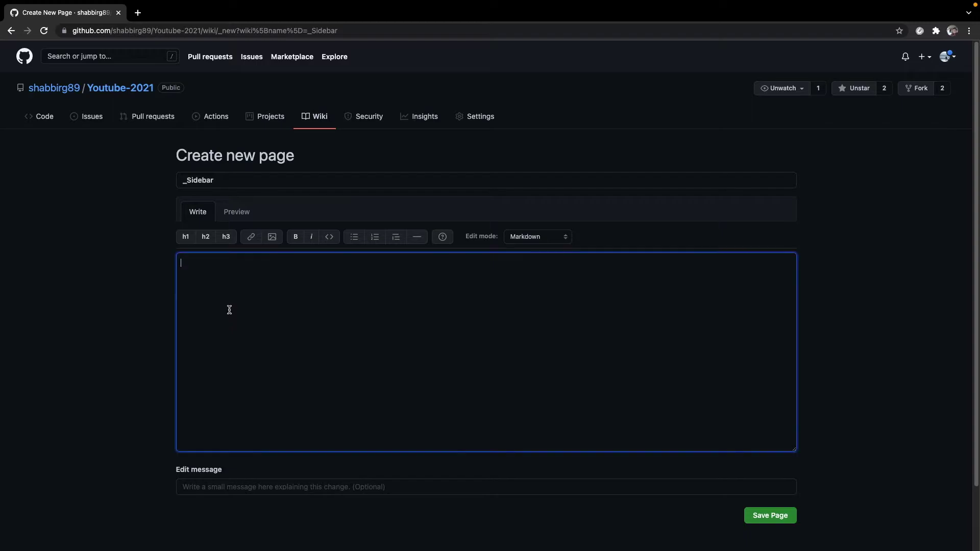
type("# This the sidebar")
left_click(205, 238)
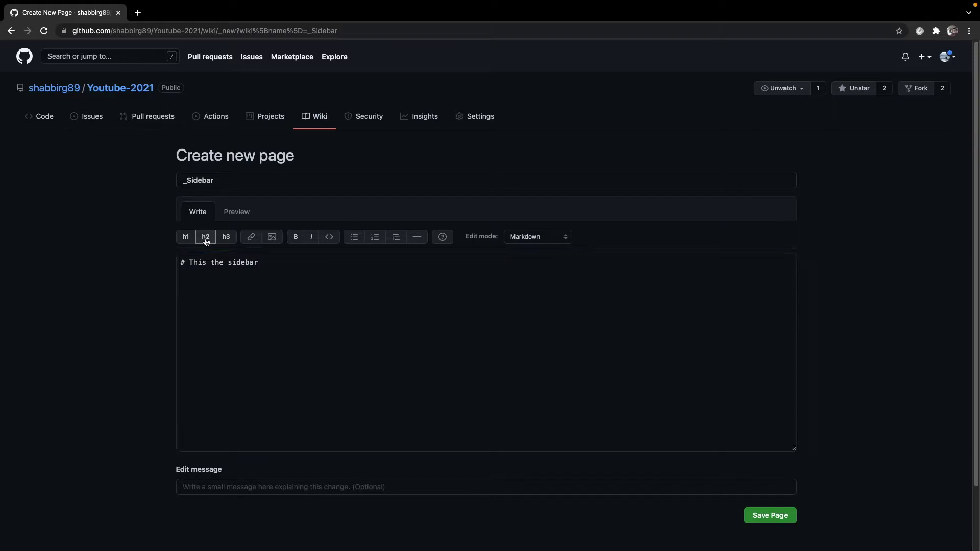
left_click_drag(286, 261, 256, 262)
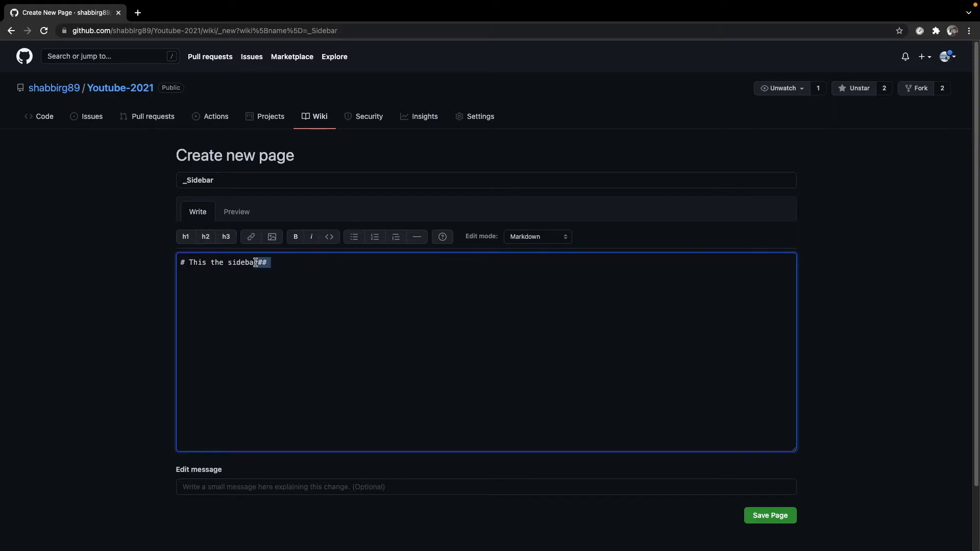
key("BackSpace")
Add the bold line "dgfhdf" below the sidebar heading, set the edit message to "sidebar", and save the page.
key("Return")
left_click(296, 236)
type("dgfhdf")
left_click(247, 490)
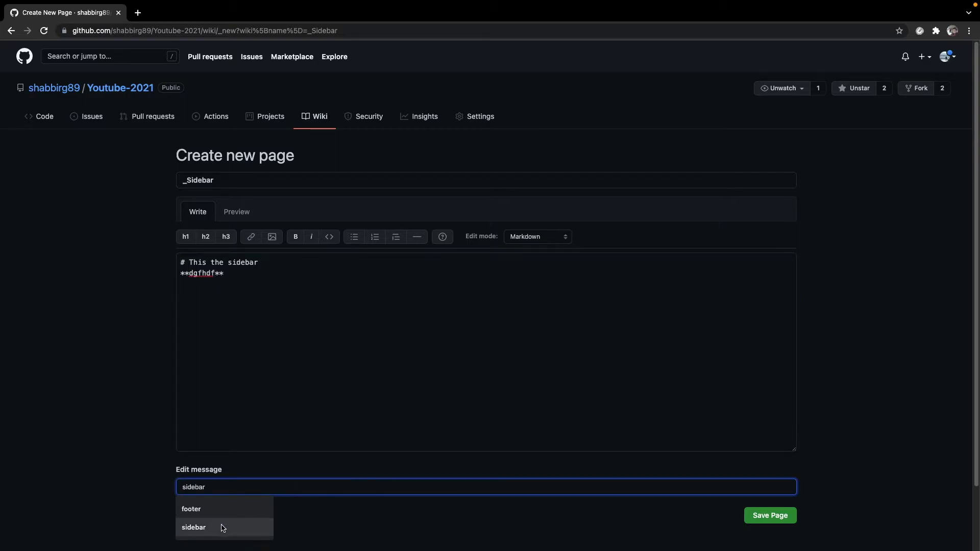
left_click(245, 526)
left_click(759, 515)
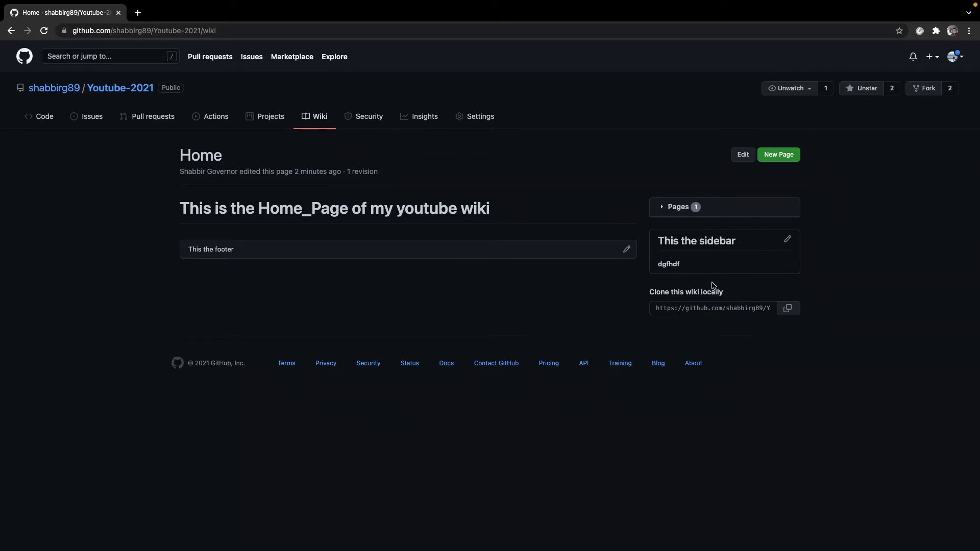
Start another new wiki page, then switch to the Notes app and copy the entire audience retention note.
left_click(773, 156)
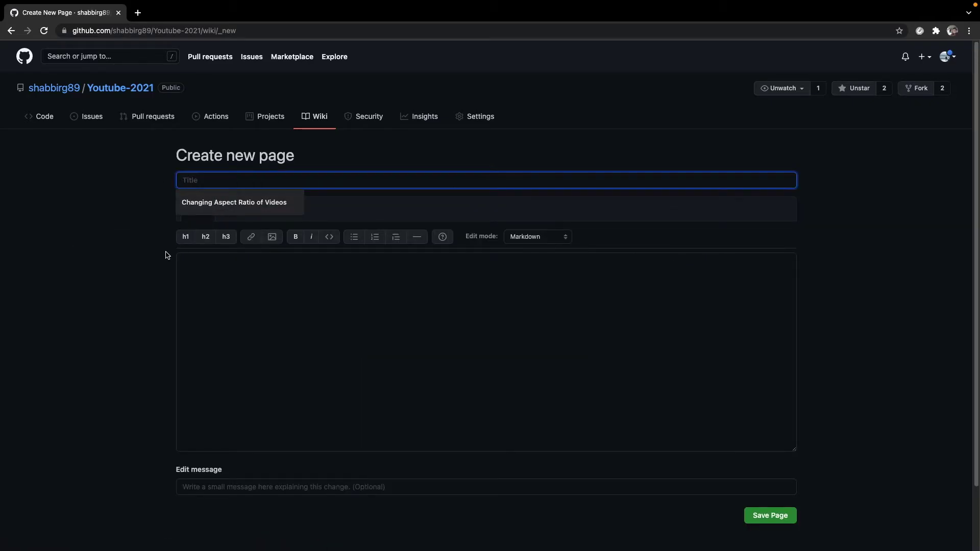
key("super+Tab")
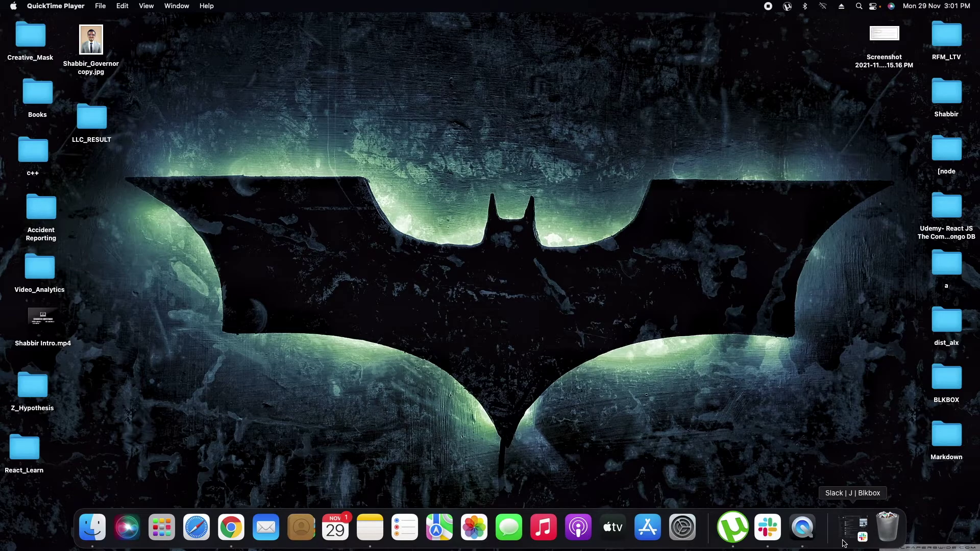
key("super+space")
type("notes")
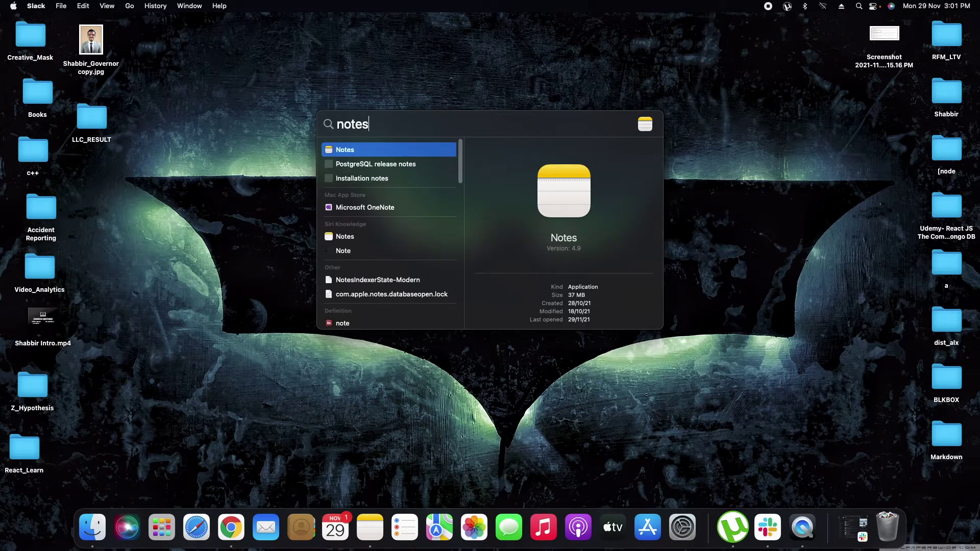
key("Return")
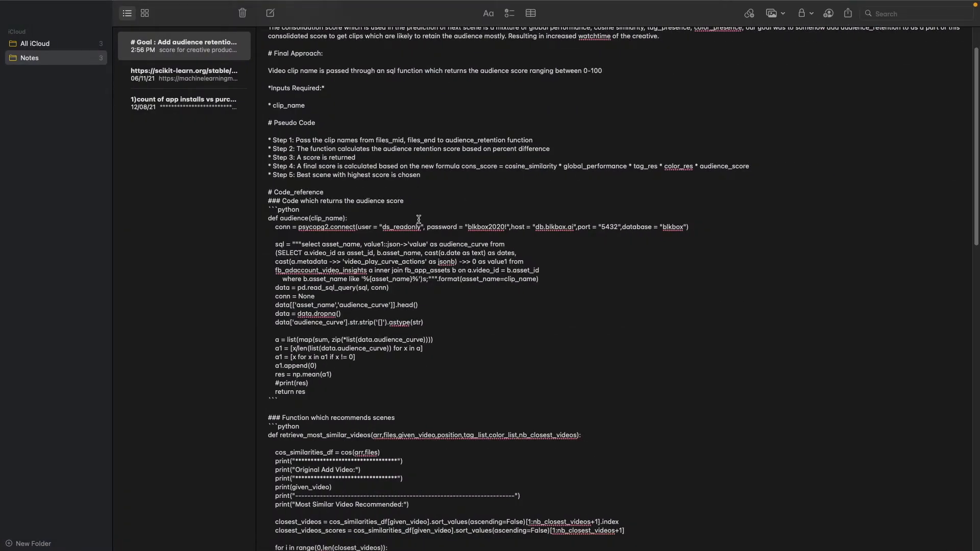
key("super+a")
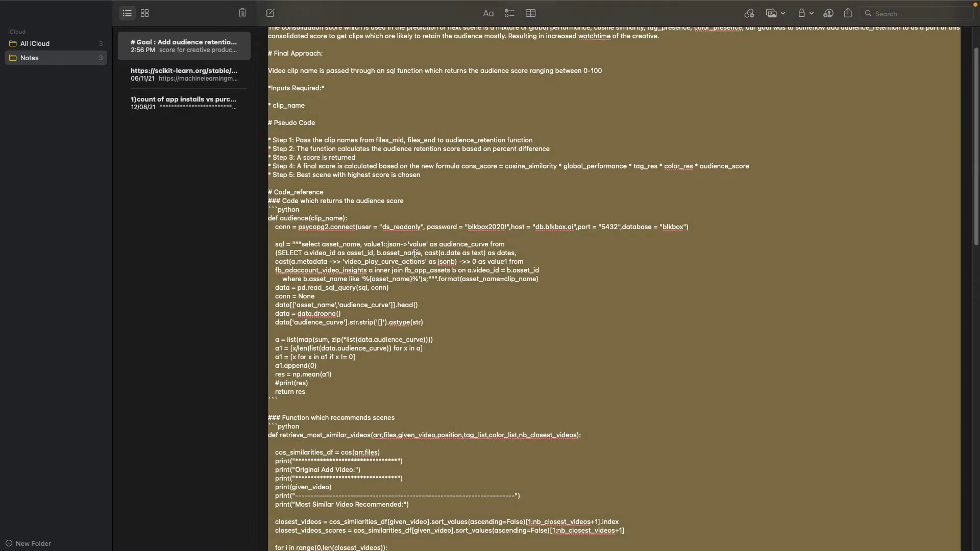
Switch back to the browser and title the new wiki page "Youtube doc".
key("ctrl+Left")
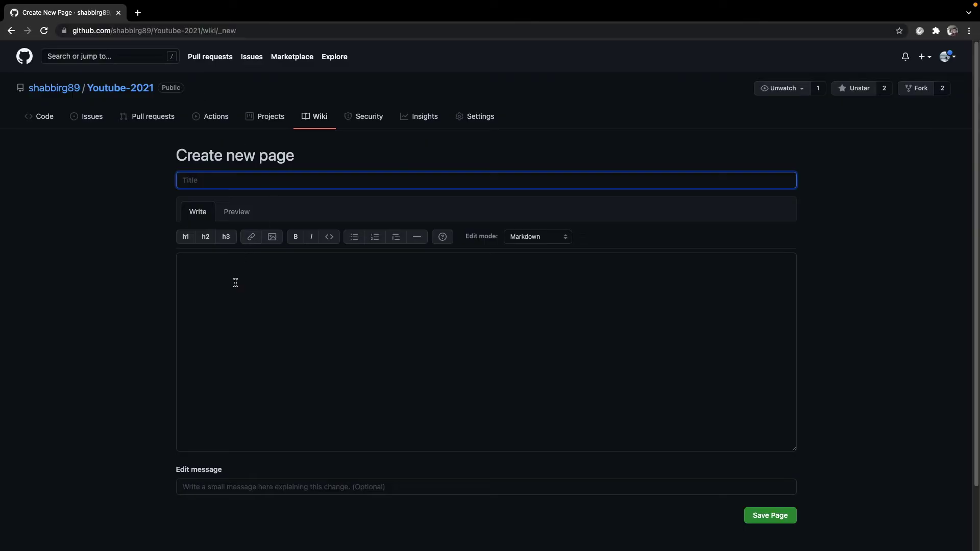
left_click(223, 253)
left_click(208, 186)
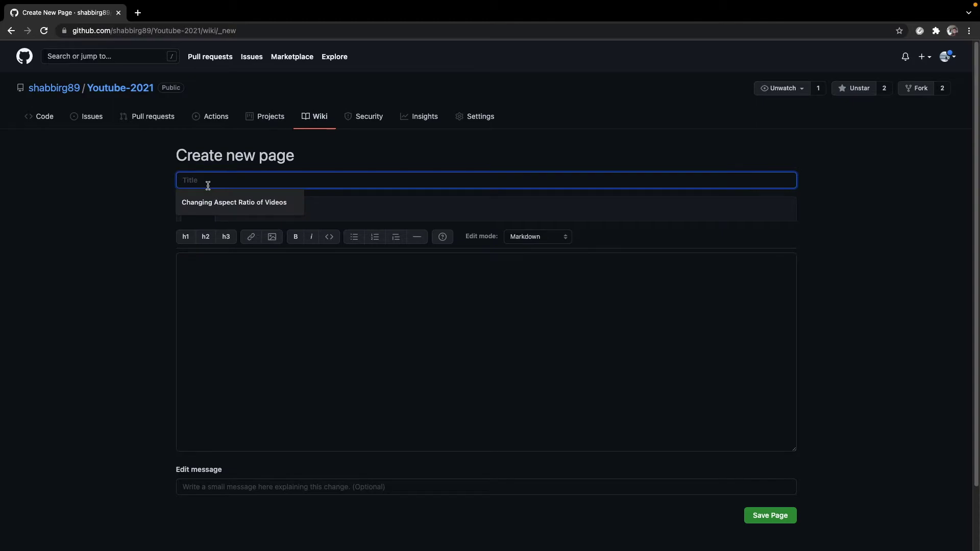
type("Yio")
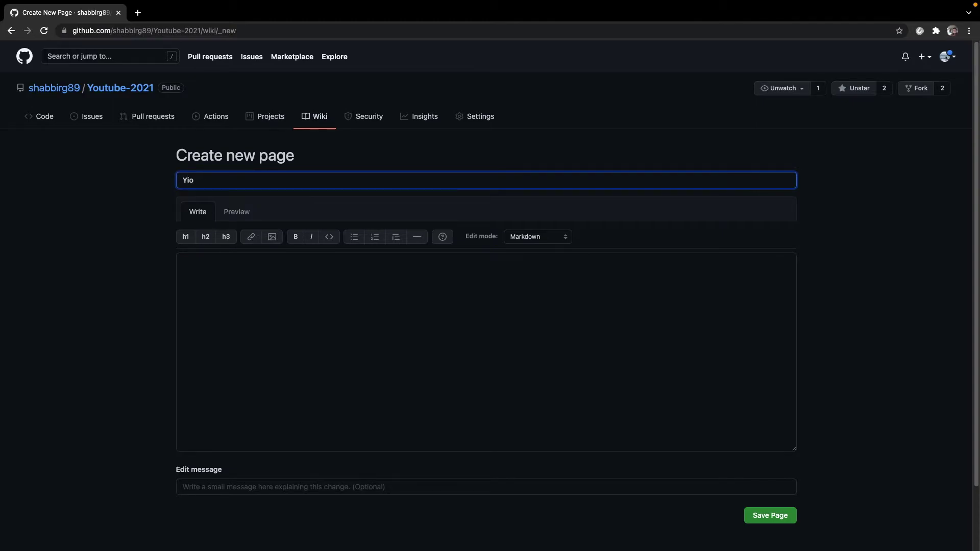
type("uty")
key("BackSpace")
type("be doc")
Paste the copied Markdown note as the Youtube doc page's content and save the page.
left_click(313, 275)
key("super+v")
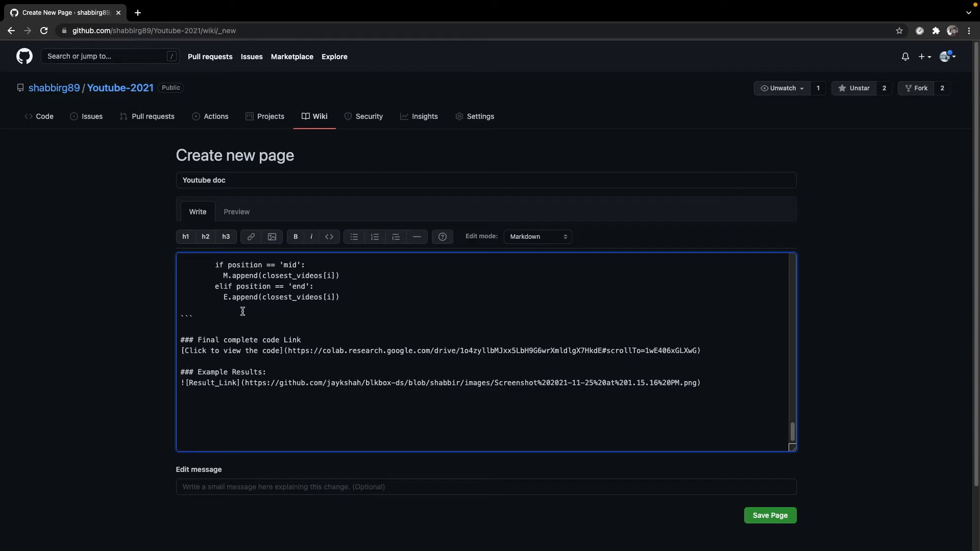
left_click(763, 521)
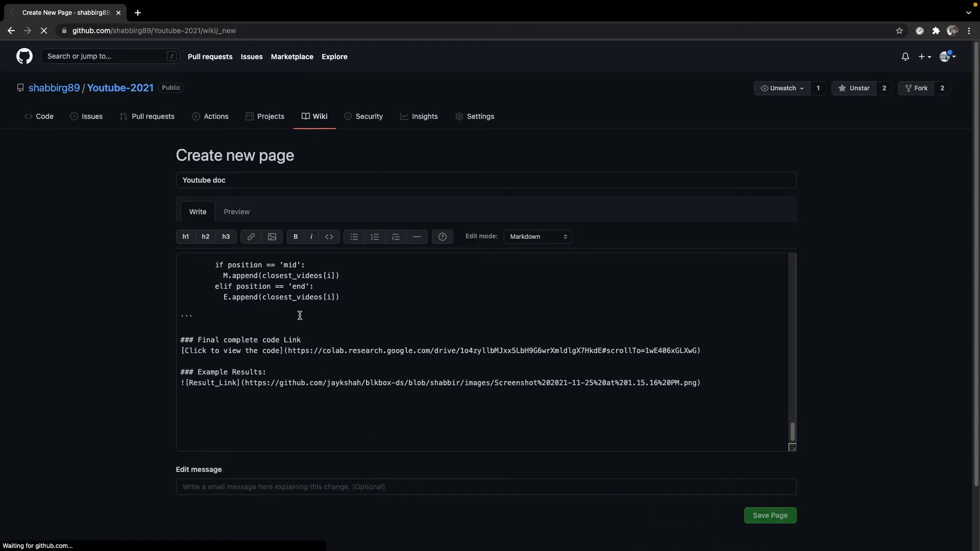
Examine the rendered Youtube doc page from its headings and code blocks down to the example results image and footer.
scroll(254, 434, "down", 4)
scroll(251, 440, "up", 4)
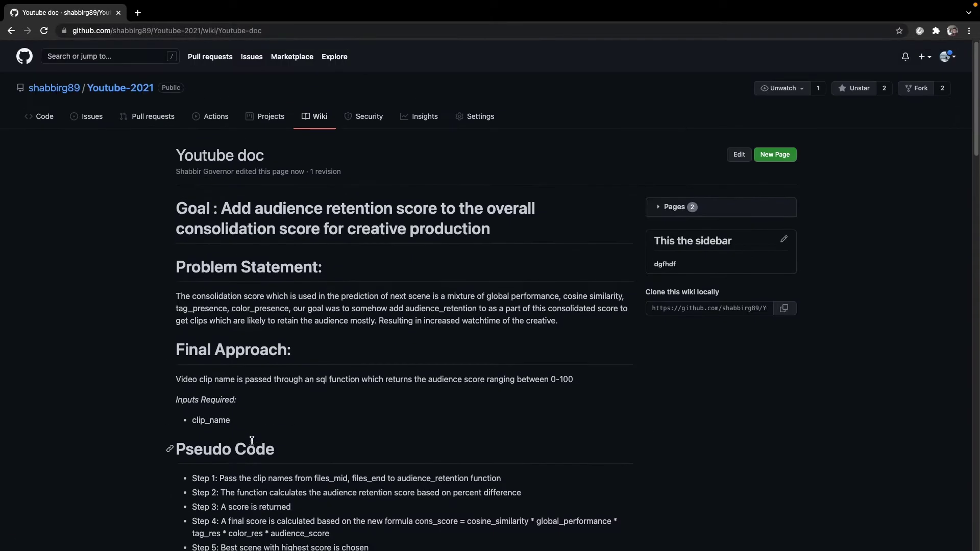
scroll(188, 357, "down", 5)
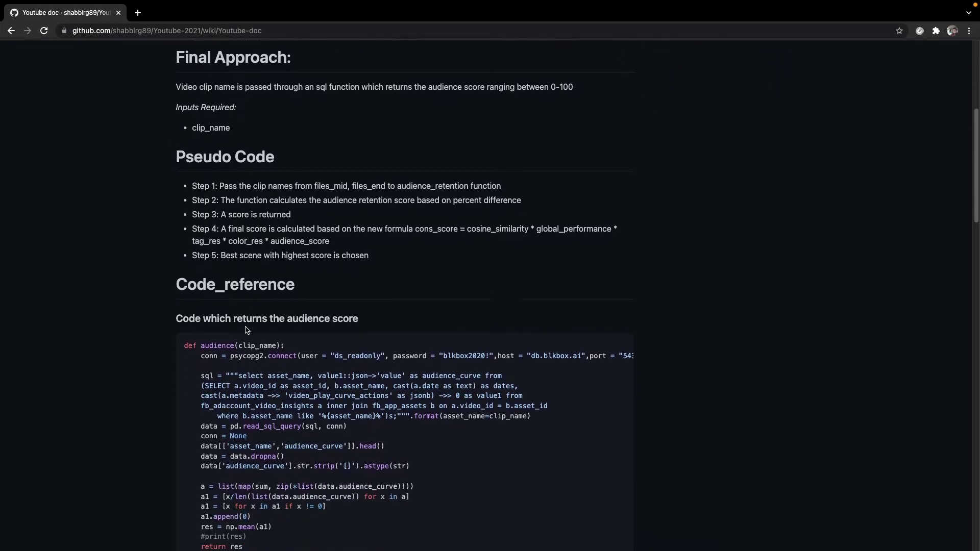
scroll(246, 330, "down", 3)
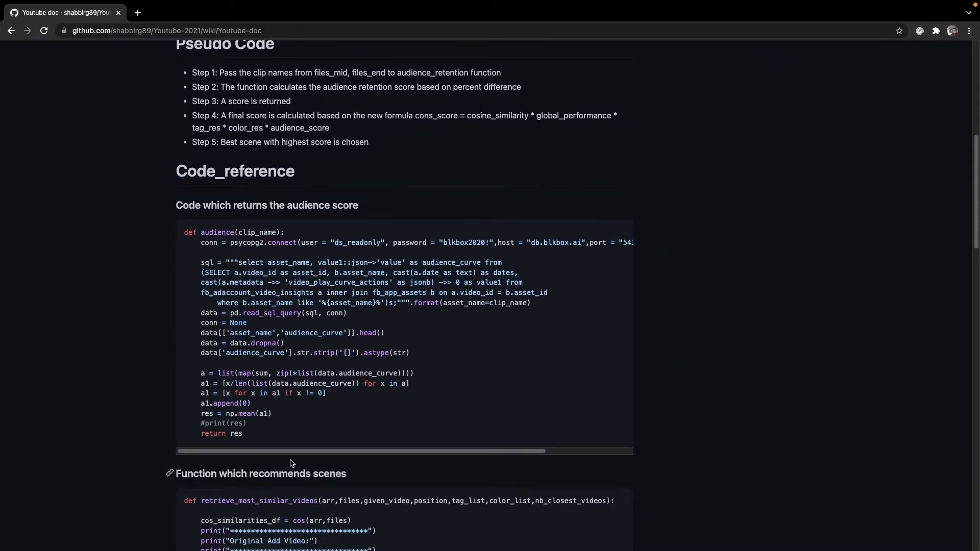
scroll(249, 451, "right", 2)
scroll(249, 452, "left", 2)
left_click_drag(184, 233, 269, 392)
left_click(267, 439)
scroll(266, 434, "down", 1)
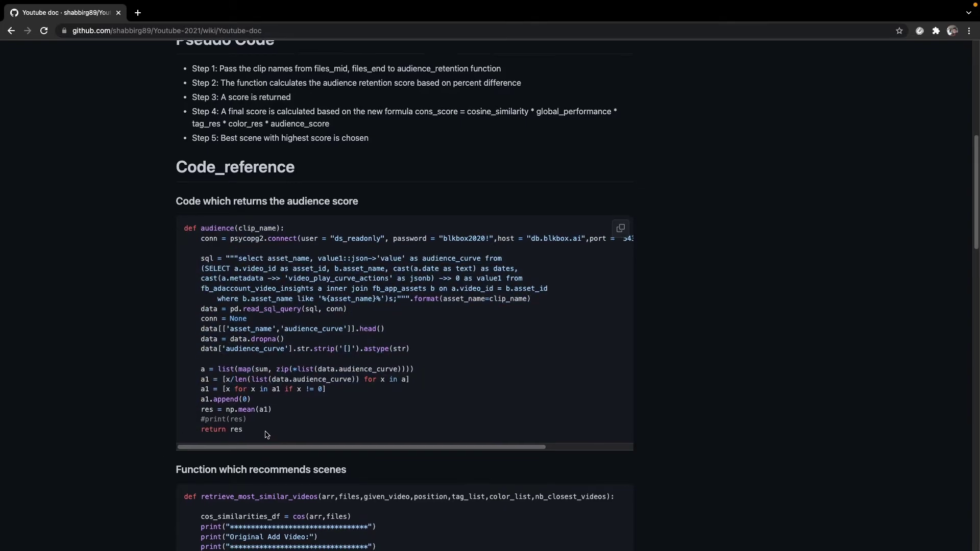
scroll(266, 434, "down", 3)
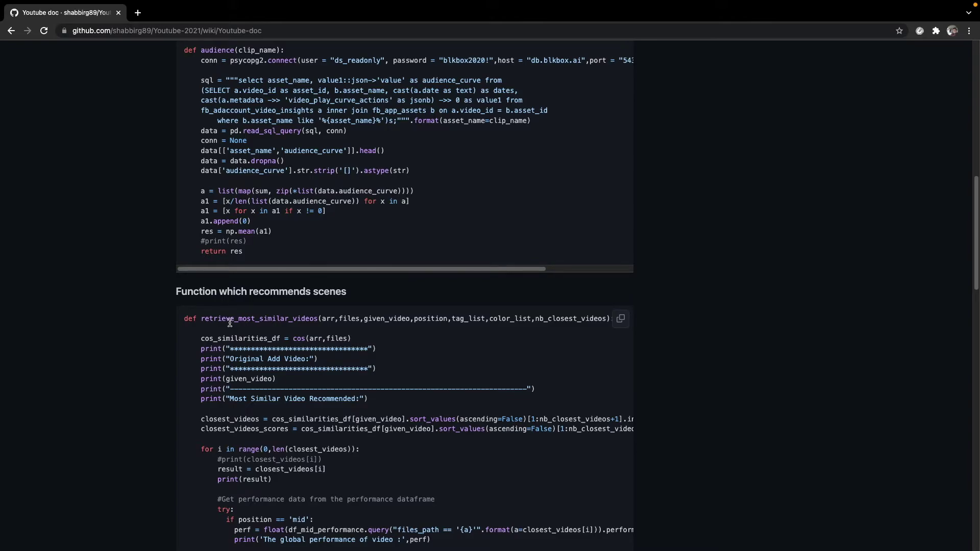
scroll(228, 388, "down", 10)
scroll(228, 388, "down", 13)
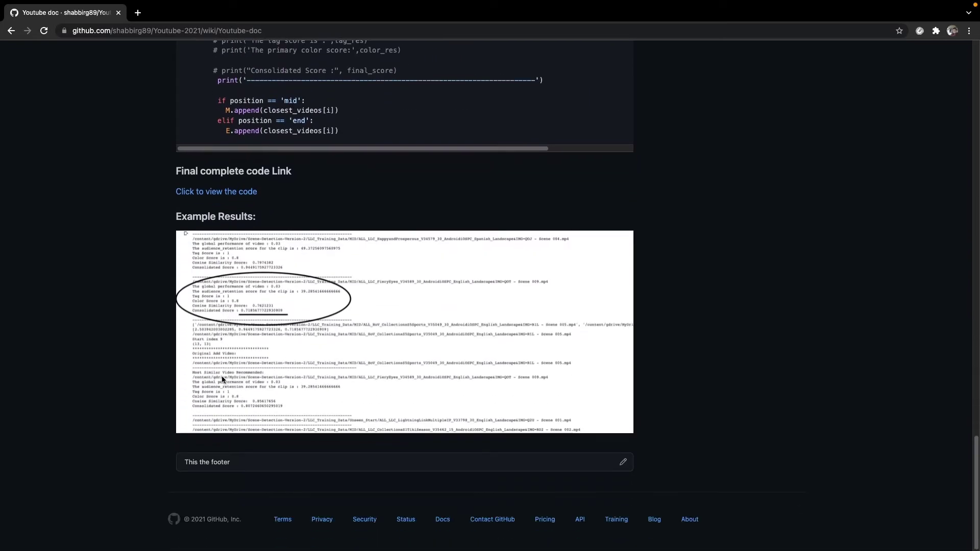
Follow the "Click to view the code" link to check its target and return to the Youtube doc wiki page.
left_click(190, 194)
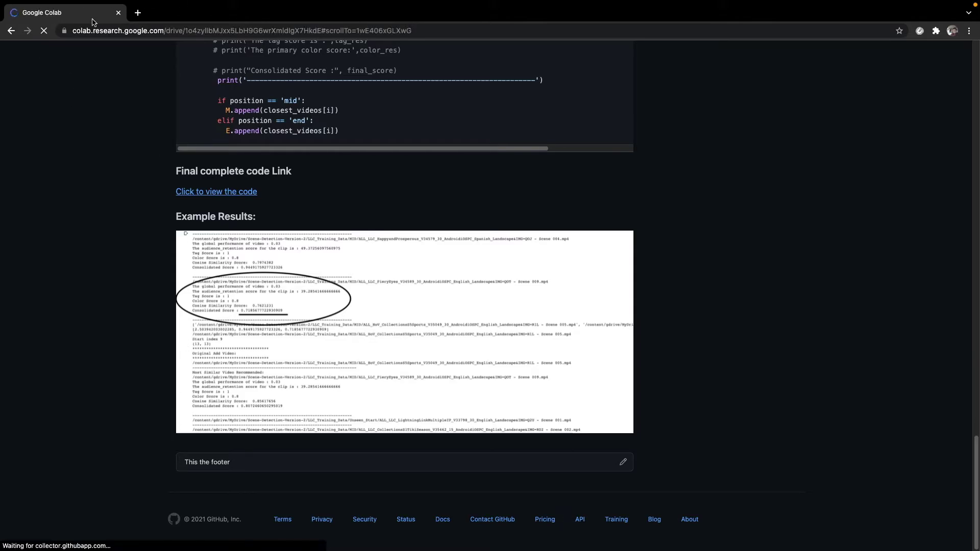
key("alt+Left")
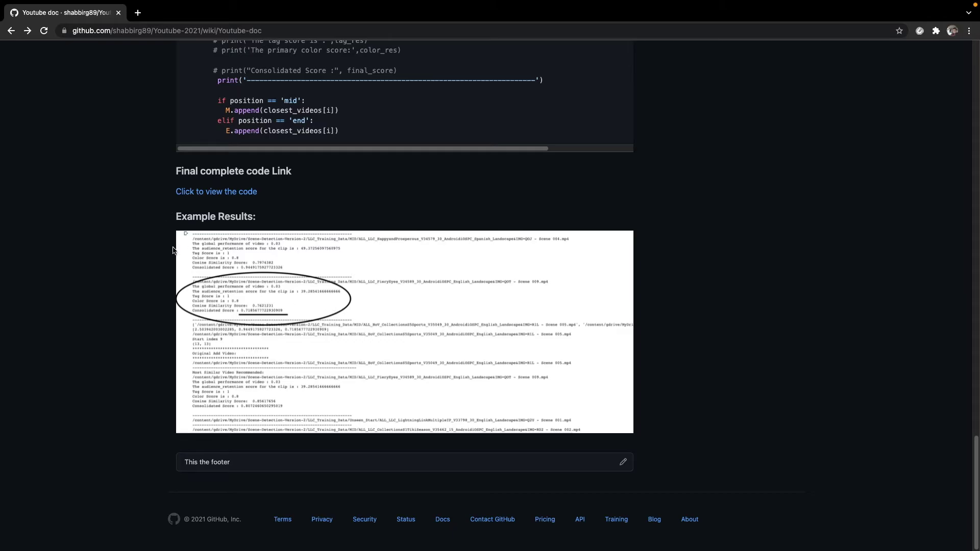
scroll(237, 280, "up", 10)
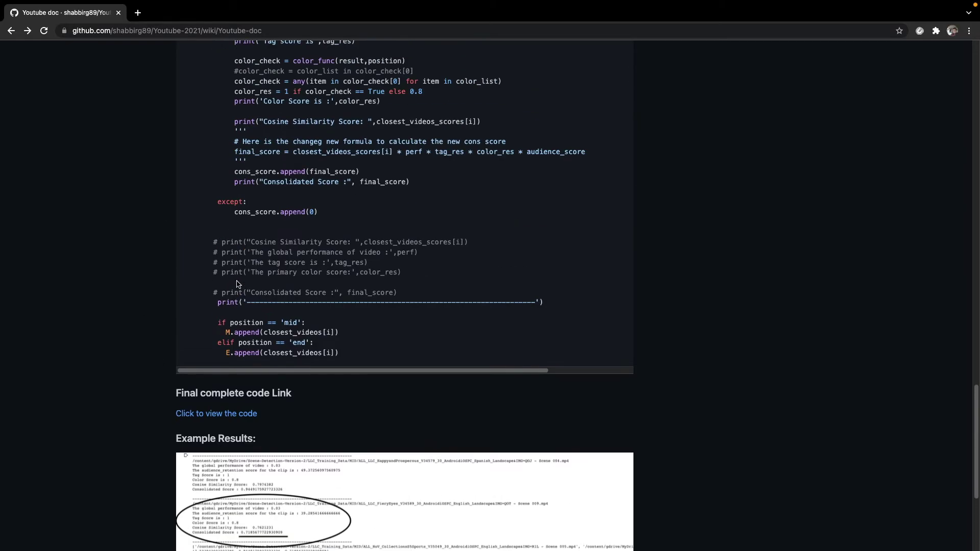
scroll(237, 282, "up", 15)
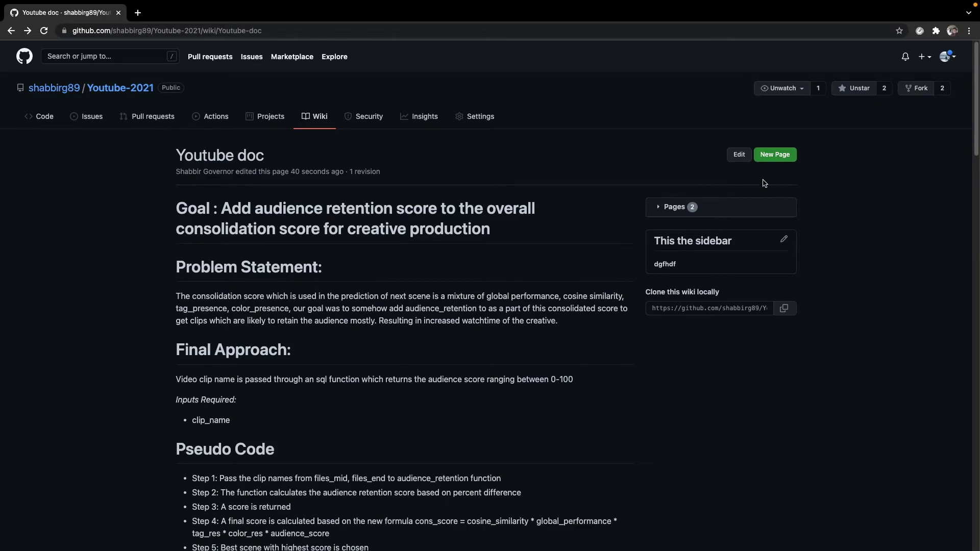
Open the Youtube doc page for editing and examine the ```python code fence under "Function which recommends scenes".
left_click(739, 156)
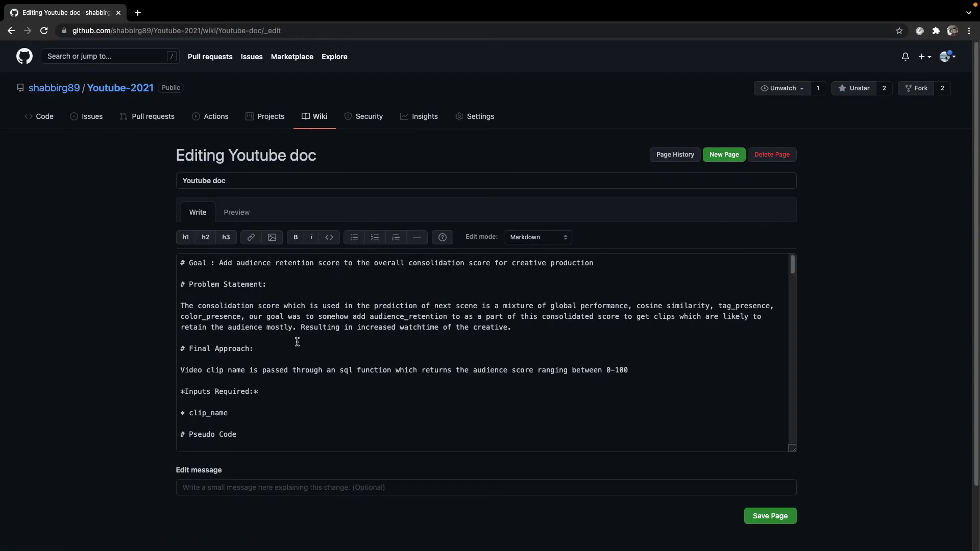
scroll(297, 341, "down", 15)
scroll(297, 341, "down", 20)
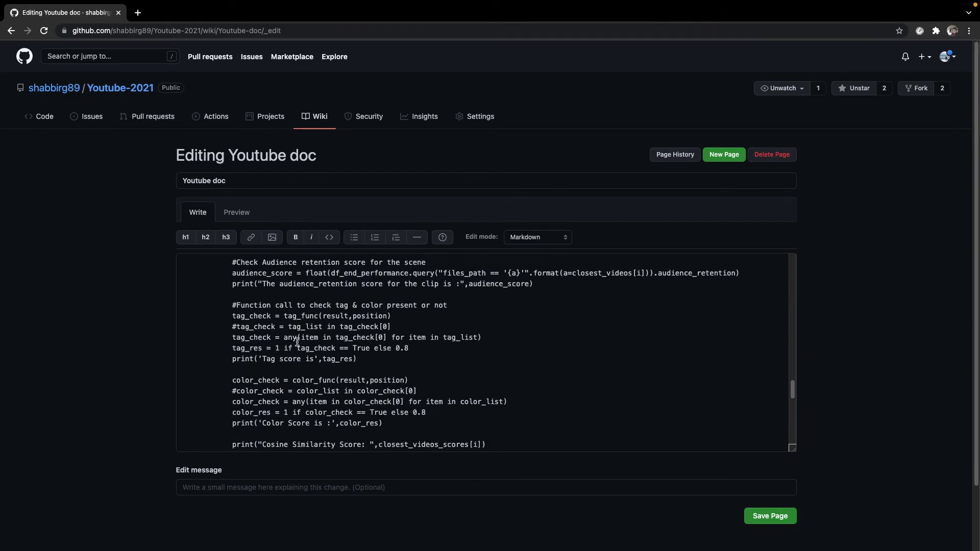
scroll(297, 341, "up", 15)
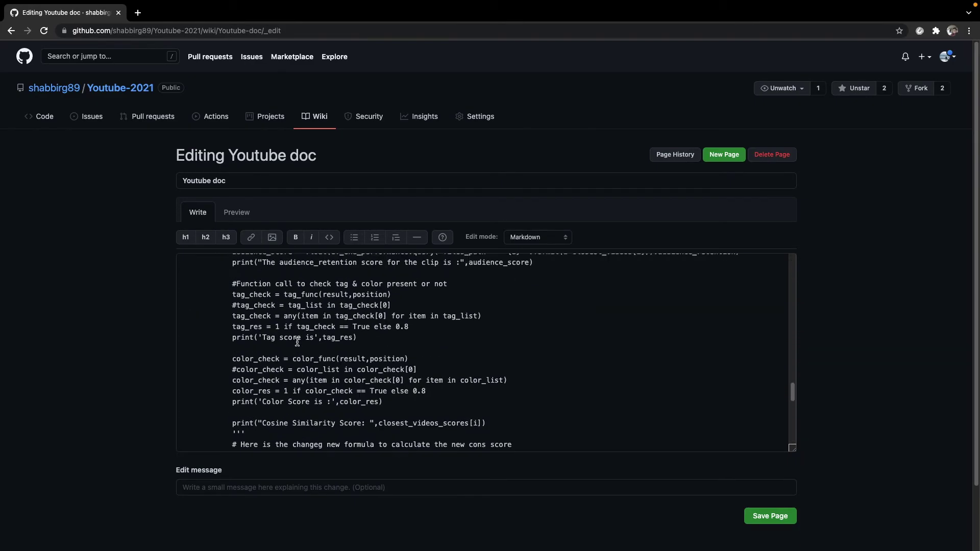
scroll(297, 342, "up", 10)
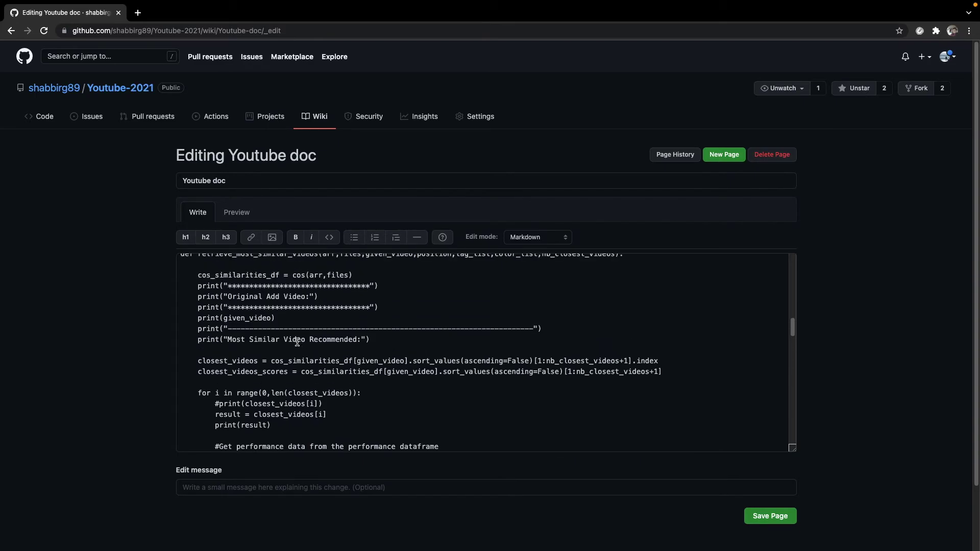
left_click_drag(181, 311, 218, 312)
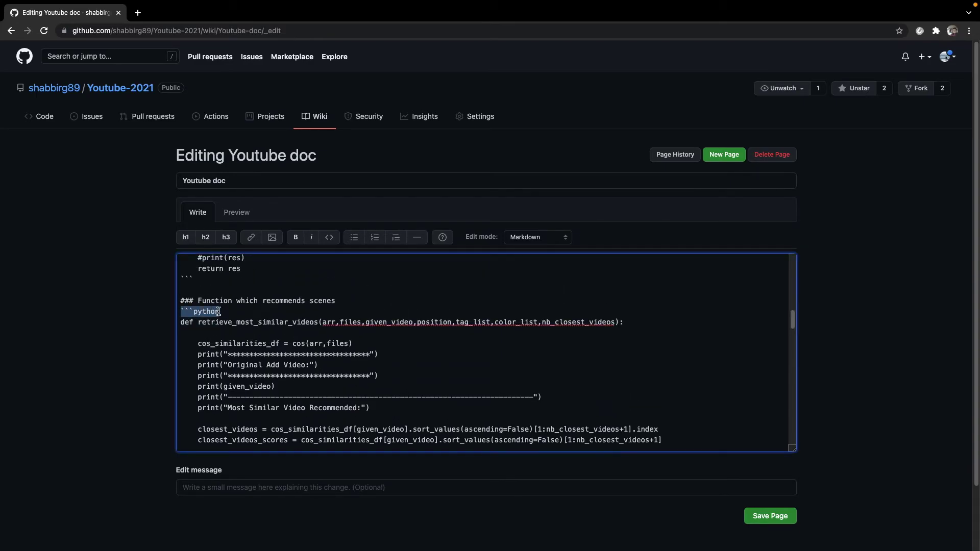
left_click(271, 312)
scroll(224, 314, "down", 15)
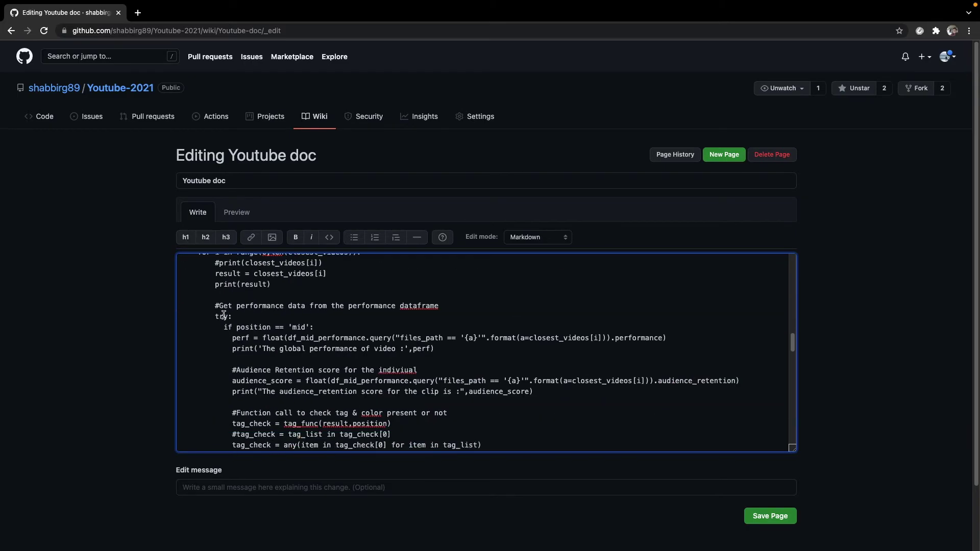
scroll(224, 315, "down", 10)
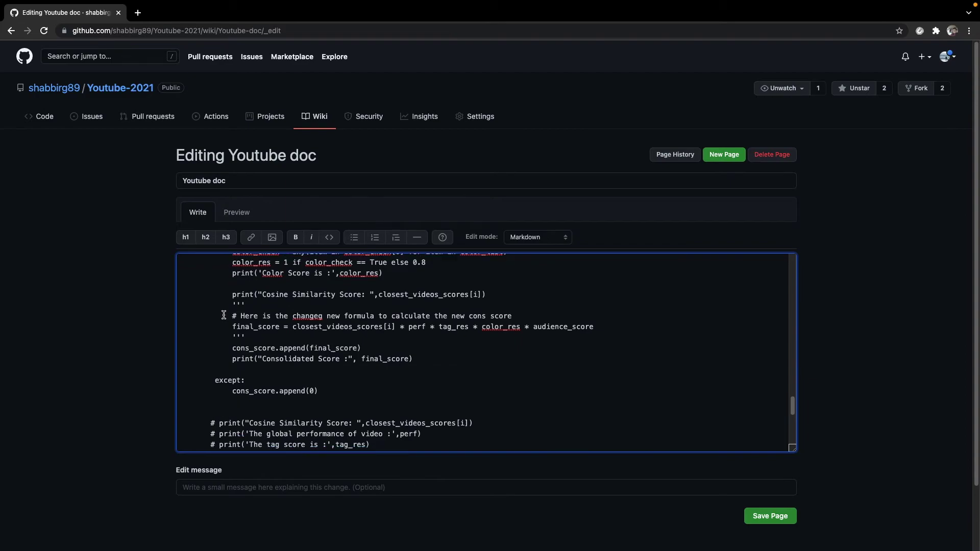
Add a fenced code block marked ```javascript between the Python block and the "Final complete code Link" heading.
left_click(225, 317)
key("Return")
key("Return")
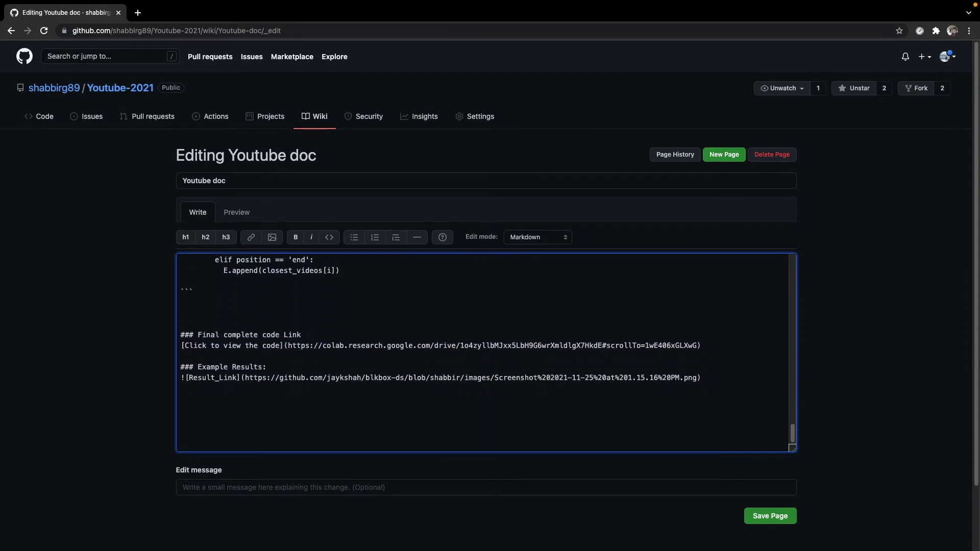
type("```jaavascript")
key("Return")
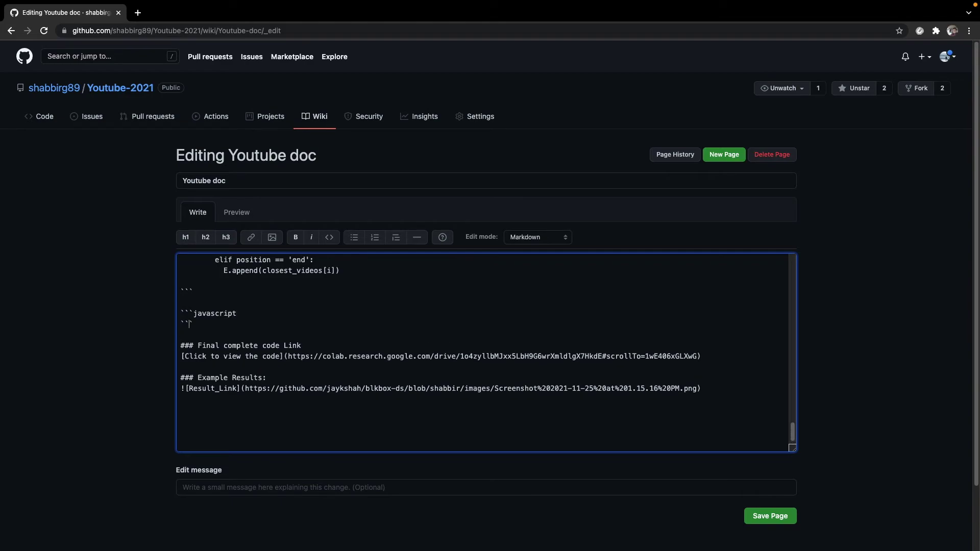
key("Return")
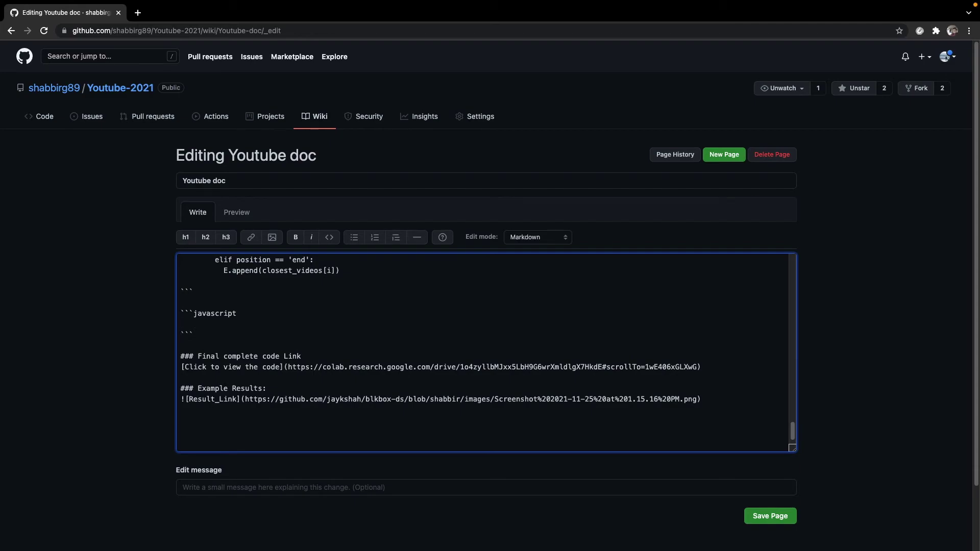
Fill the JavaScript code block with console.log('Hi this is javascript'); and save the page.
type("consol")
type("e.log('")
type("'")
type("Hi this ")
type("is ")
type("javascri")
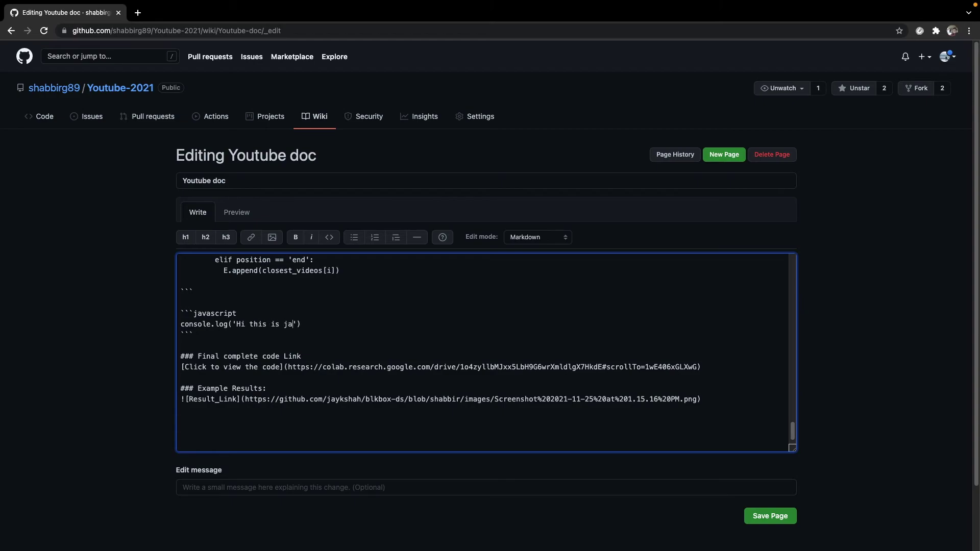
type("pt")
key("BackSpace")
key("BackSpace")
type("pt")
left_click(770, 516)
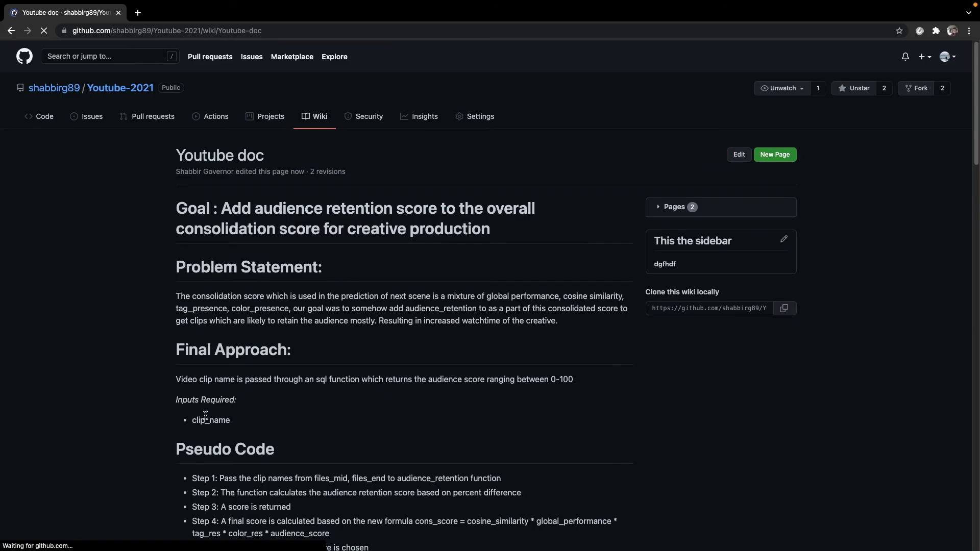
Examine the rendered JavaScript code block and its syntax highlighting below the Python code on the Youtube doc page.
scroll(205, 415, "down", 20)
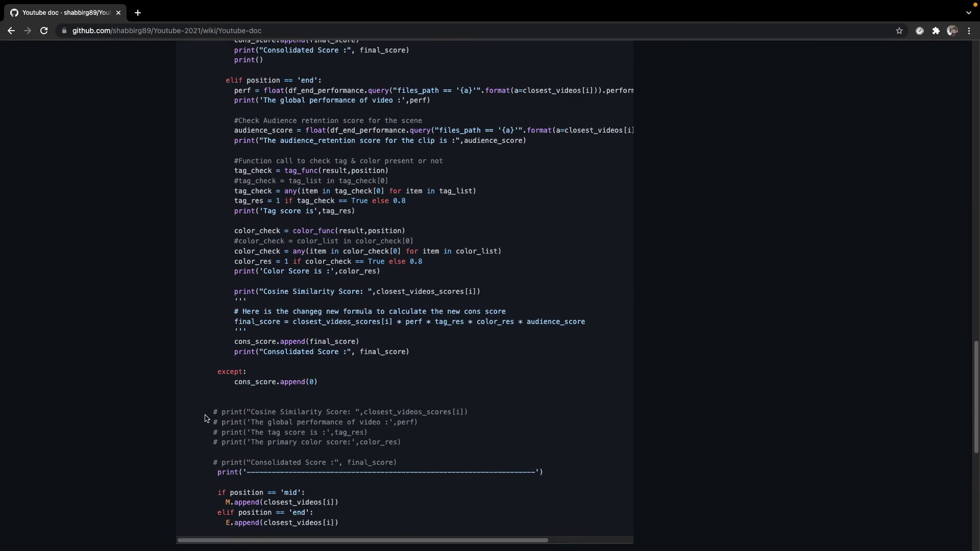
scroll(205, 418, "down", 5)
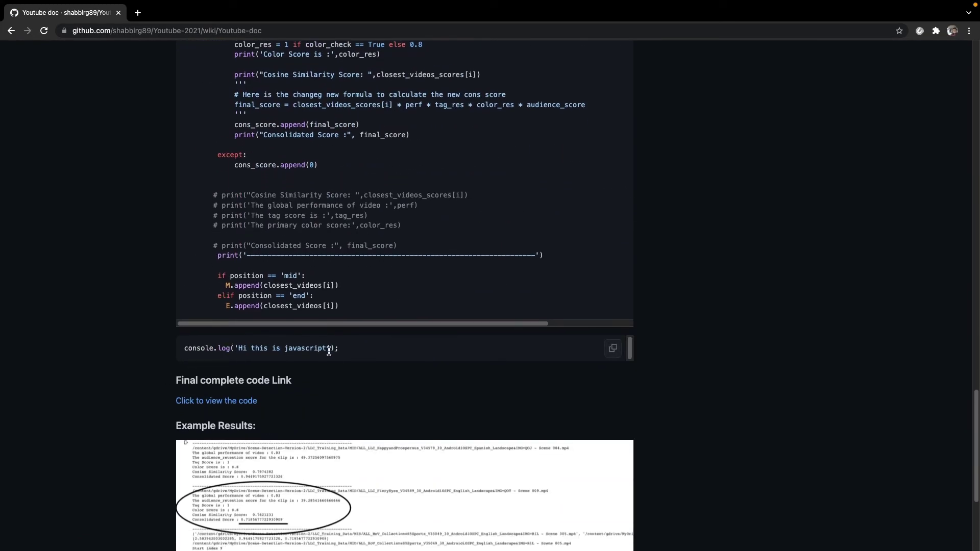
left_click_drag(351, 352, 170, 353)
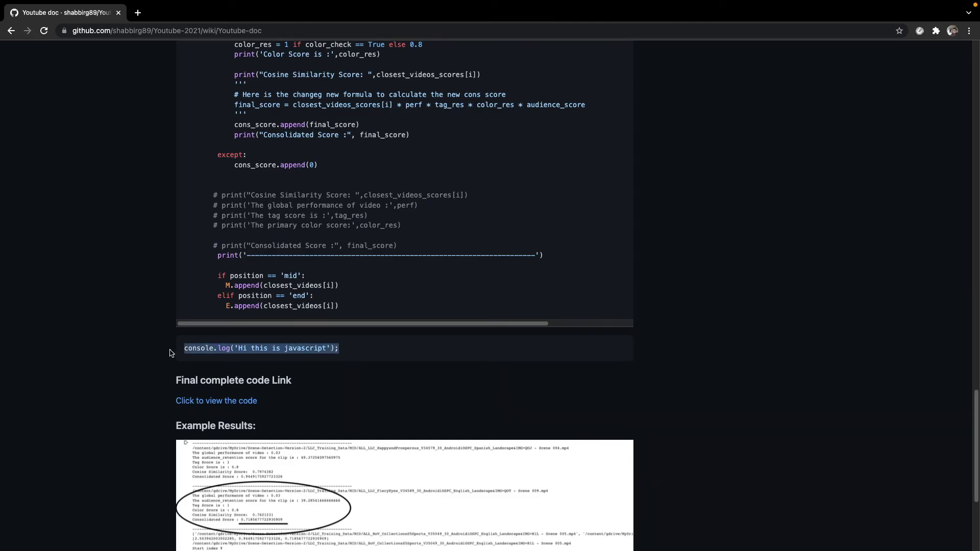
left_click(385, 353)
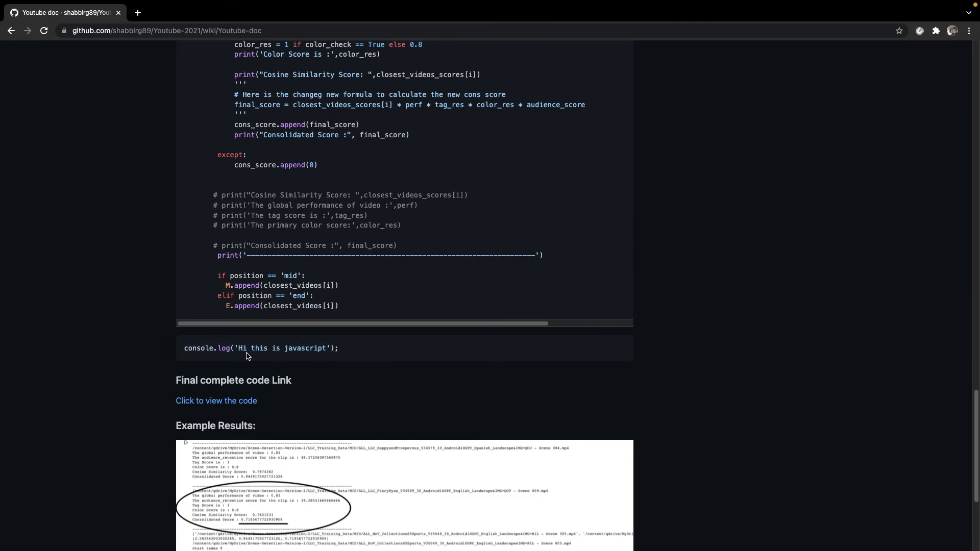
mouse_move(340, 352)
left_mouse_down()
mouse_move(212, 350)
mouse_move(339, 350)
left_mouse_up()
left_click(228, 349)
left_click(345, 352)
scroll(331, 314, "up", 10)
scroll(330, 314, "up", 15)
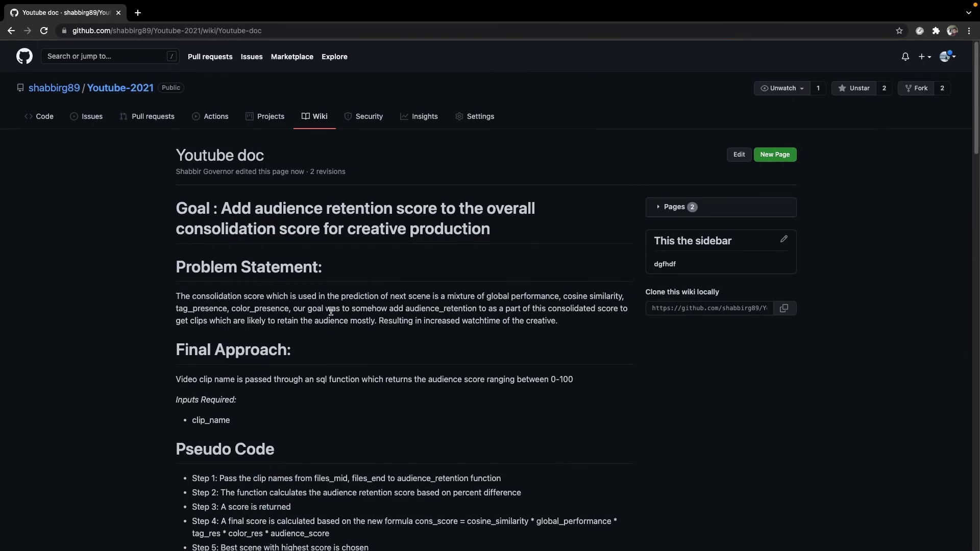